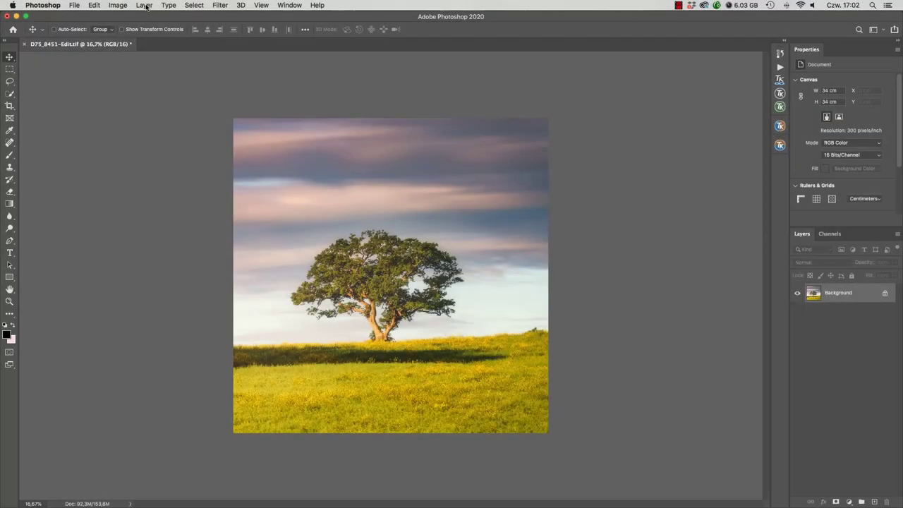
Add a new gradient fill layer, Gradient Fill 1, over the tree photo, keeping the default name
click(144, 5)
mouse_move(183, 123)
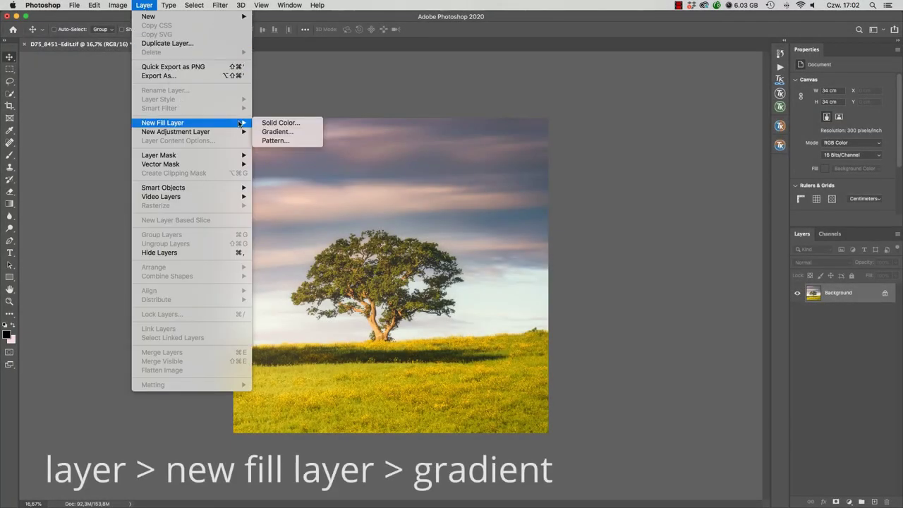
click(275, 132)
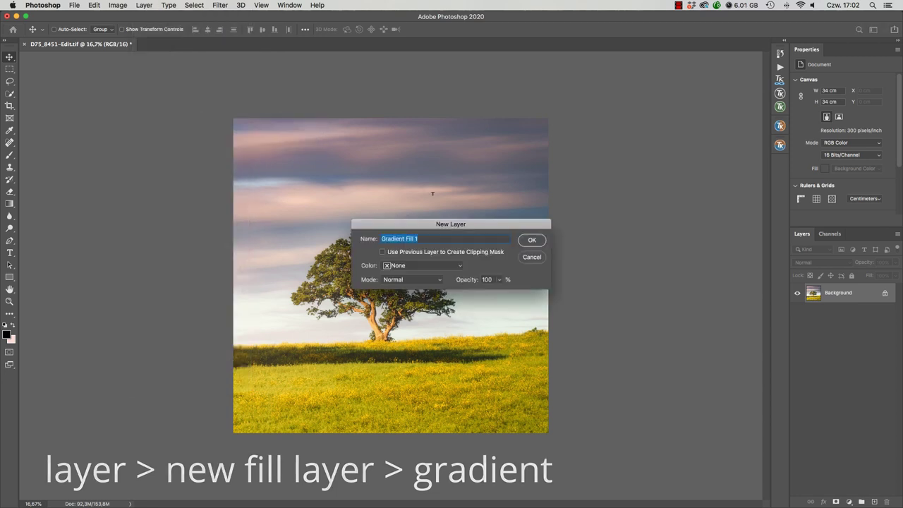
click(532, 240)
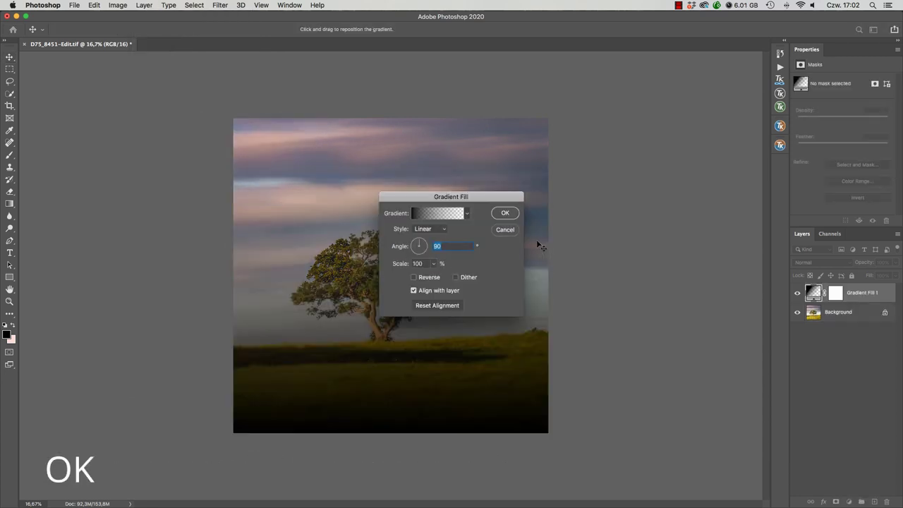
Make the gradient opaque, set its starting stop to white, and add a colour stop at 75%
click(444, 215)
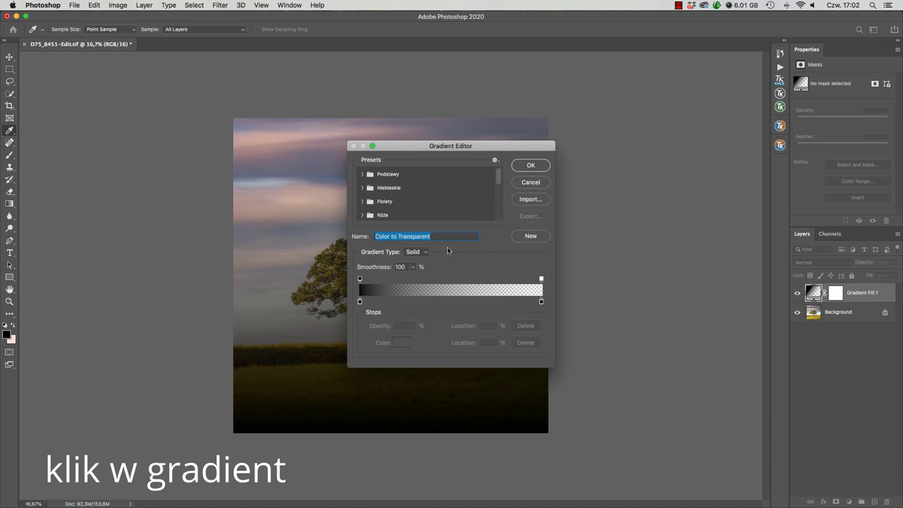
drag(541, 279, 546, 271)
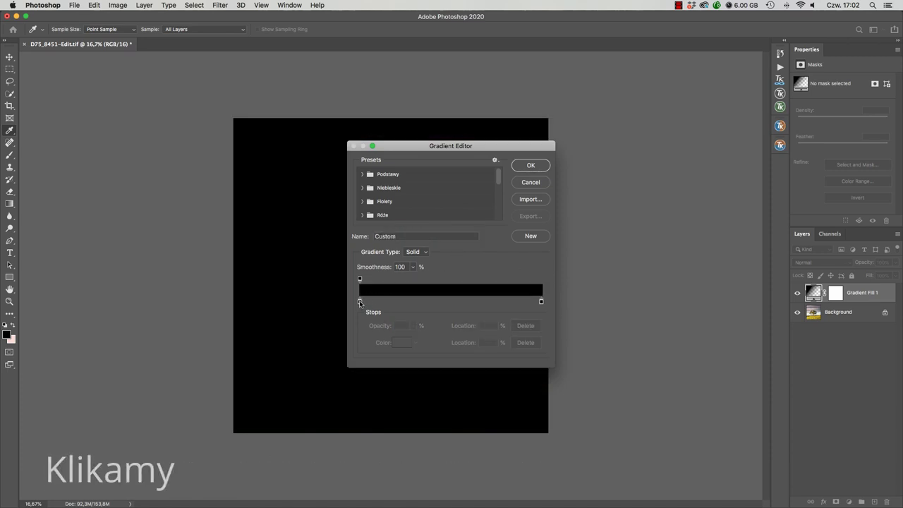
click(359, 302)
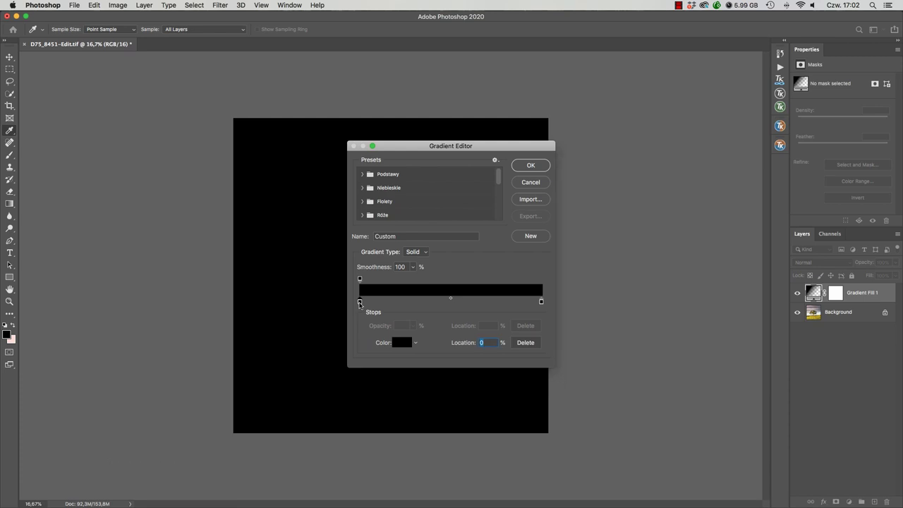
double_click(360, 302)
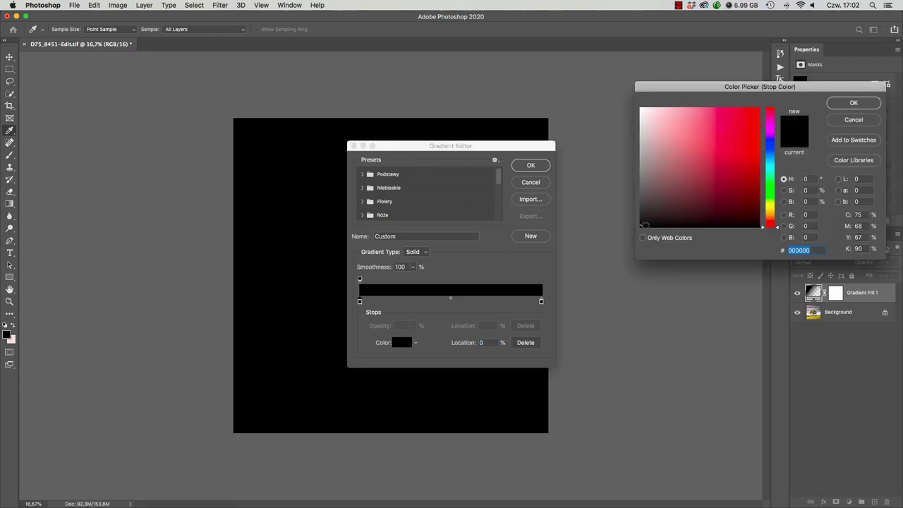
drag(643, 224, 624, 95)
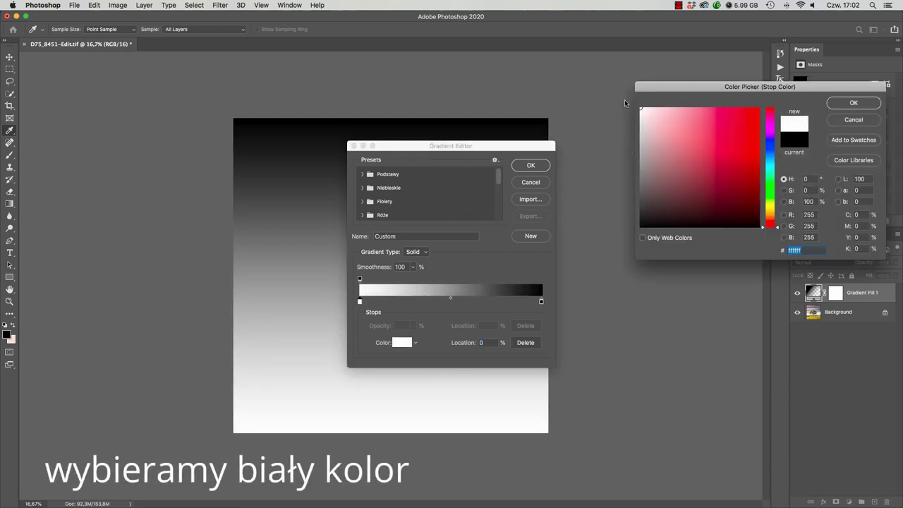
click(852, 103)
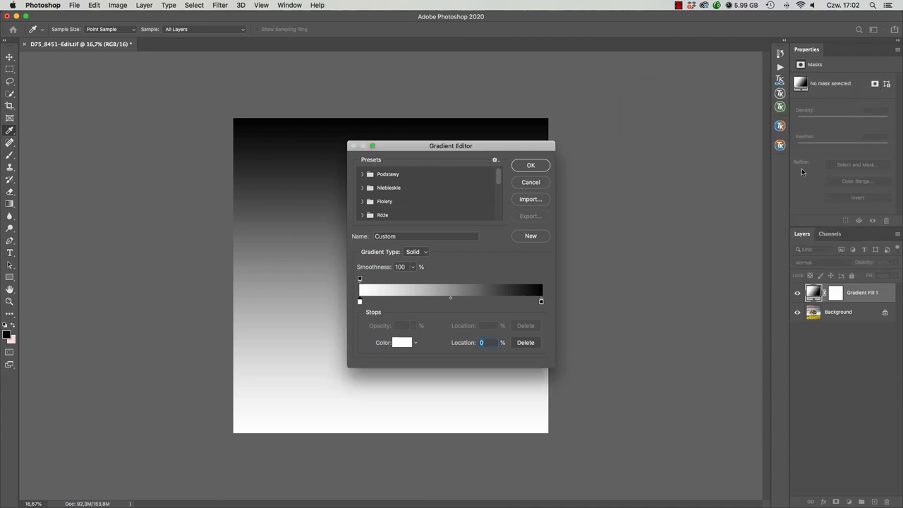
click(495, 302)
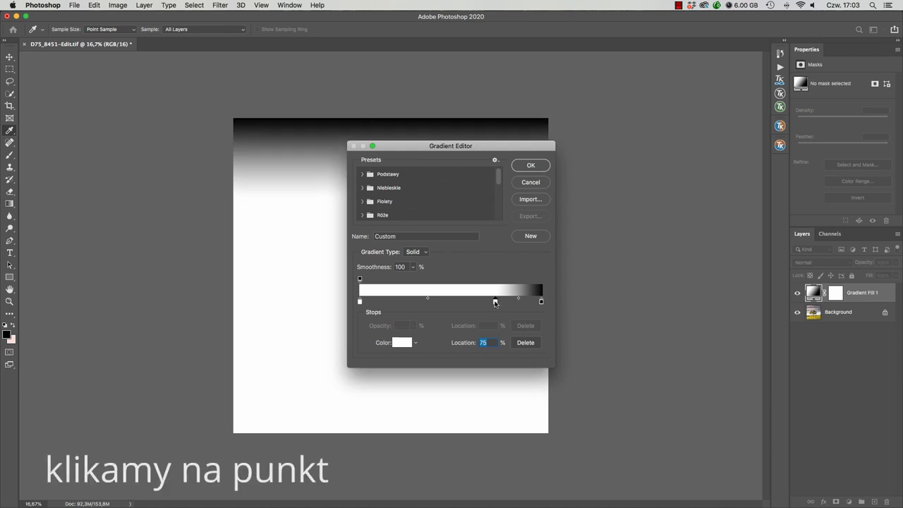
Colour the 74% stop dark brown #3a280c and add a light peach #ddc39b stop at 17%
double_click(495, 301)
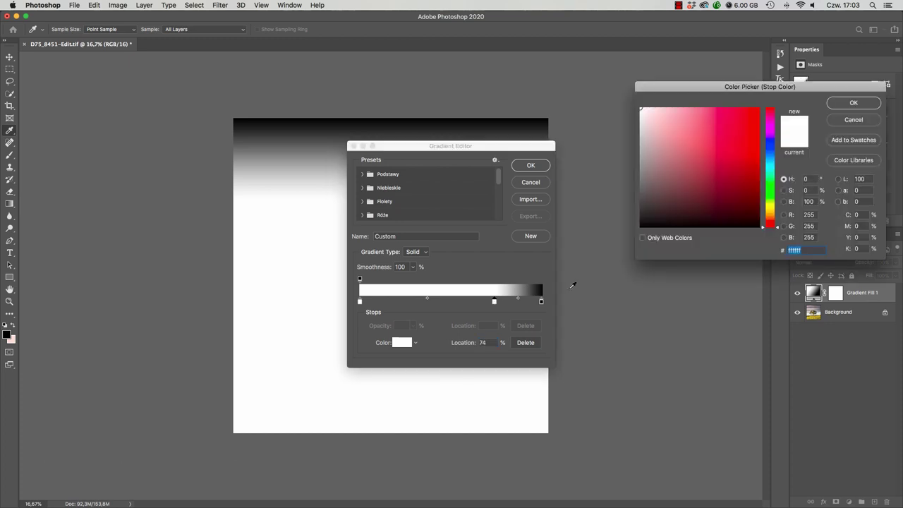
click(734, 200)
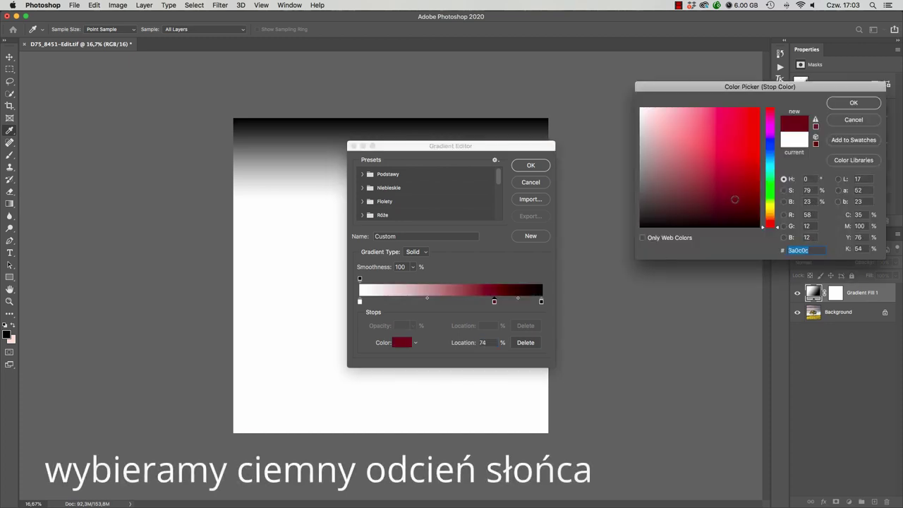
click(772, 215)
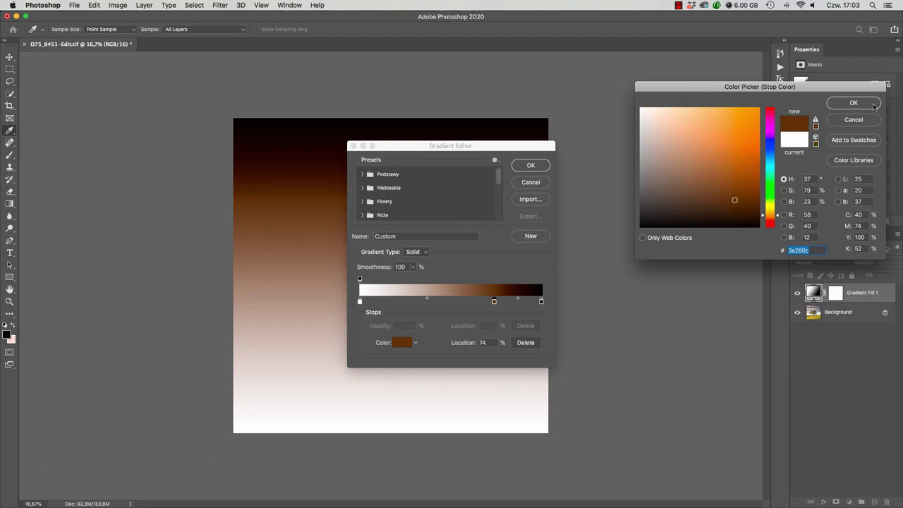
click(853, 103)
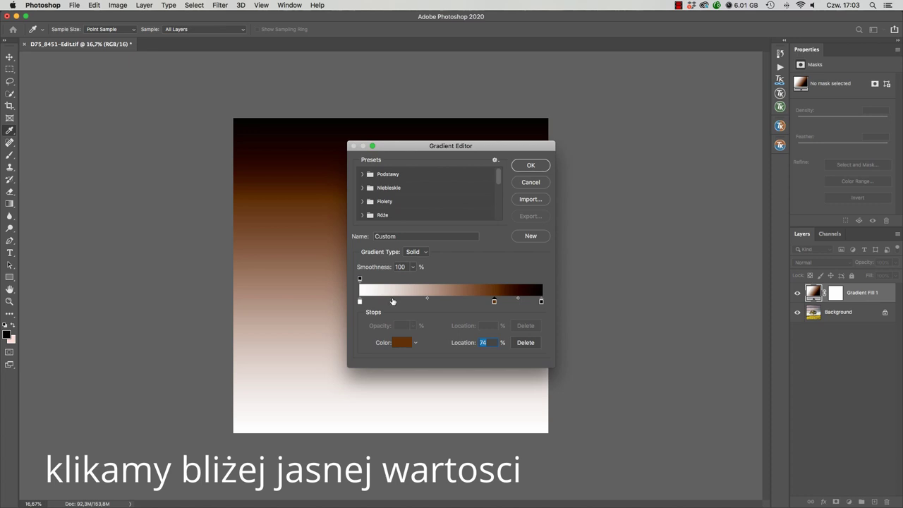
click(393, 301)
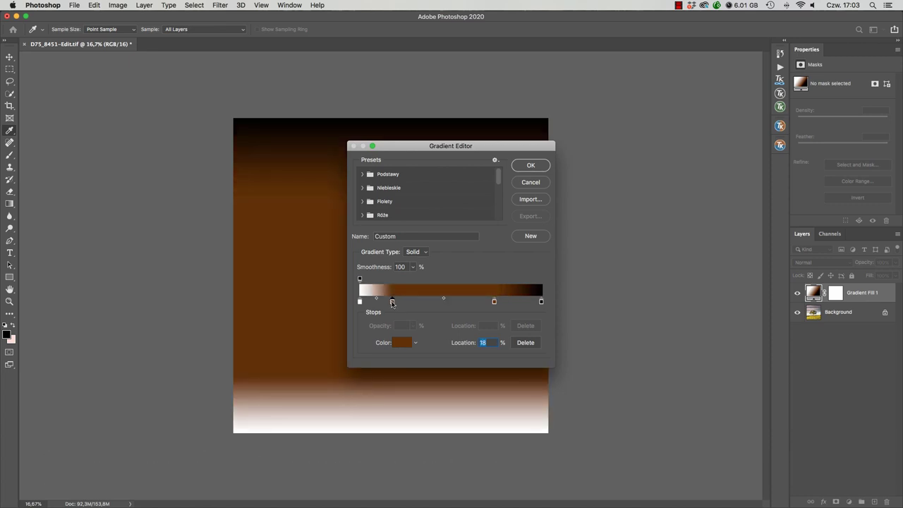
double_click(391, 302)
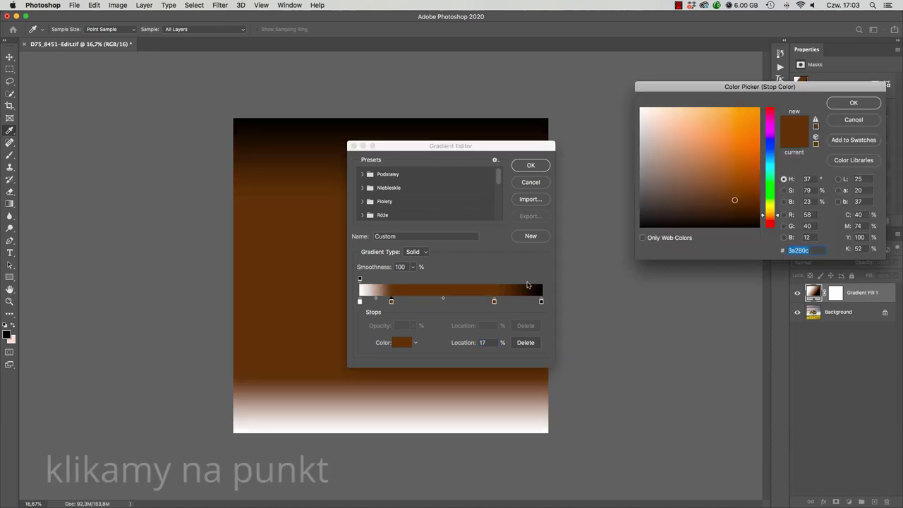
click(675, 123)
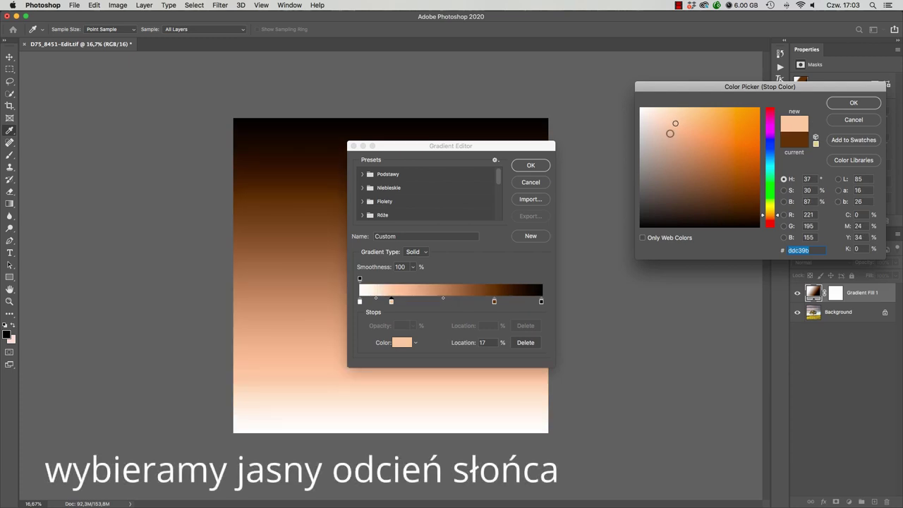
click(853, 104)
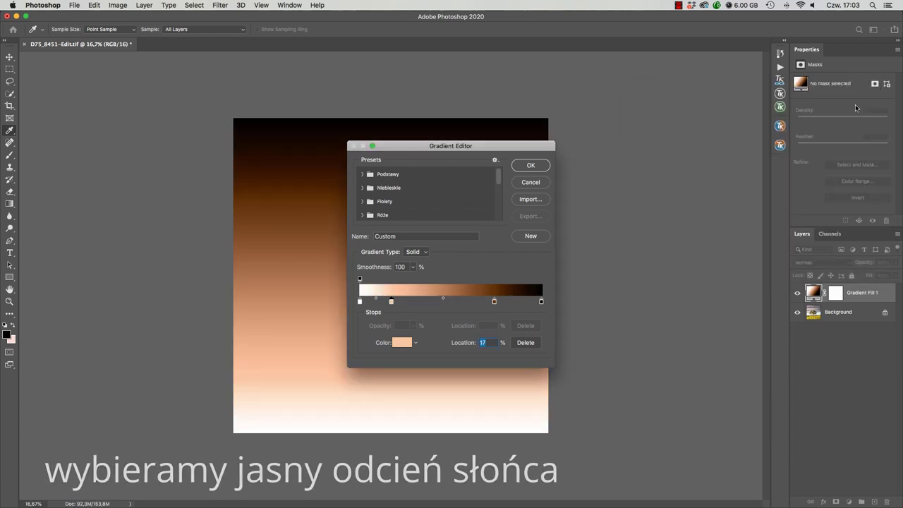
Apply the edited gradient fill and set the Gradient Fill 1 layer to Screen blend mode
click(528, 166)
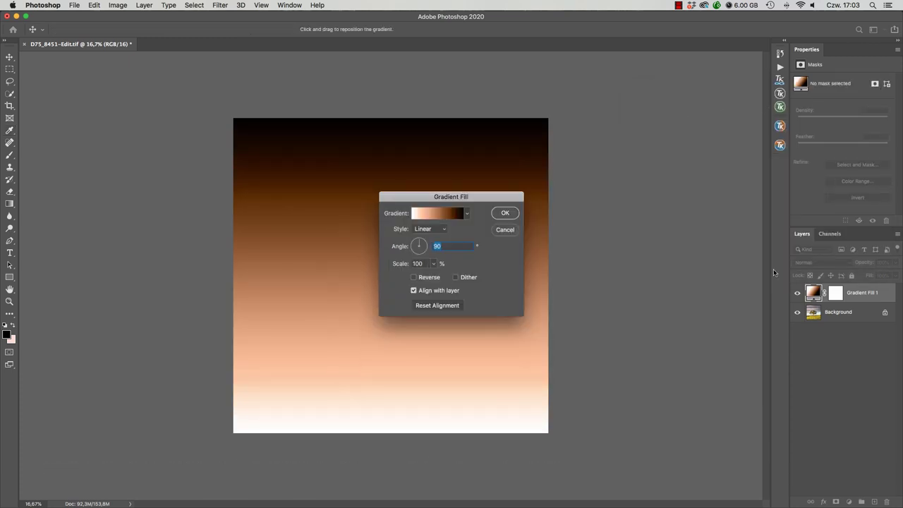
click(515, 214)
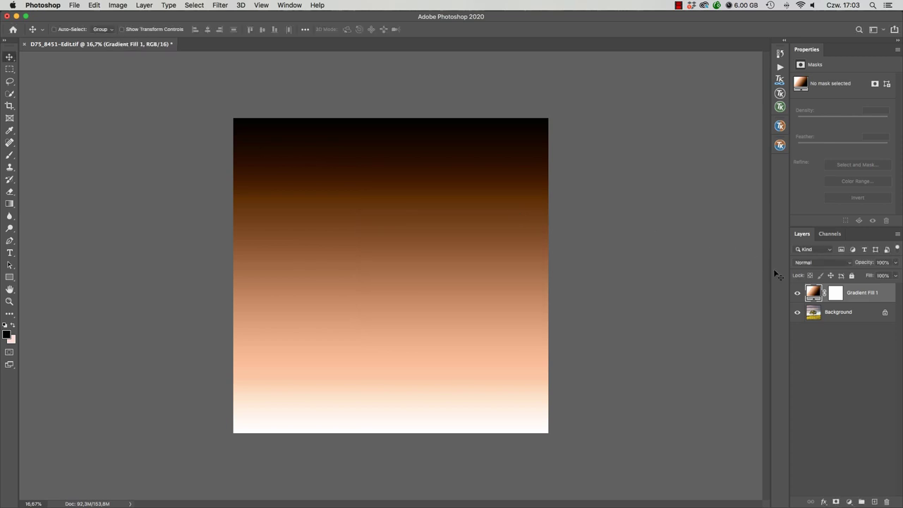
click(818, 262)
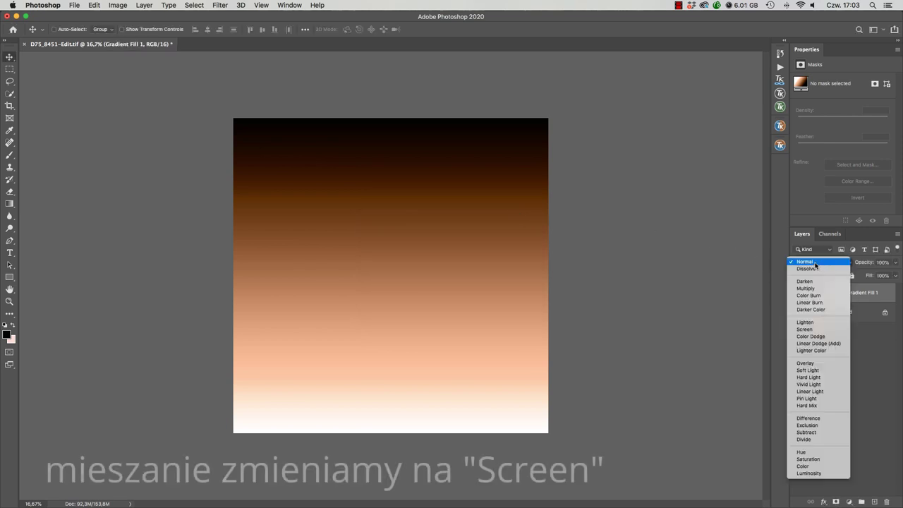
click(811, 329)
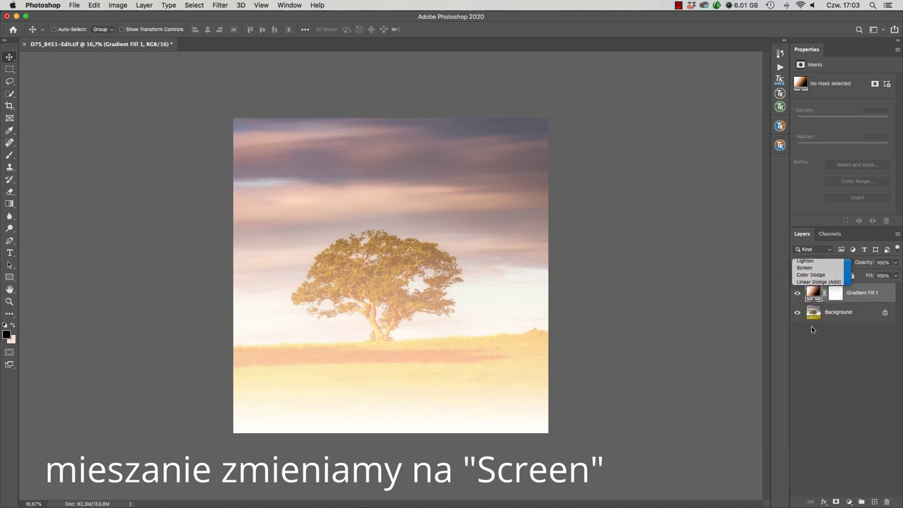
Change the gradient angle to 18.18° and hide the Gradient Fill 1 layer
double_click(814, 293)
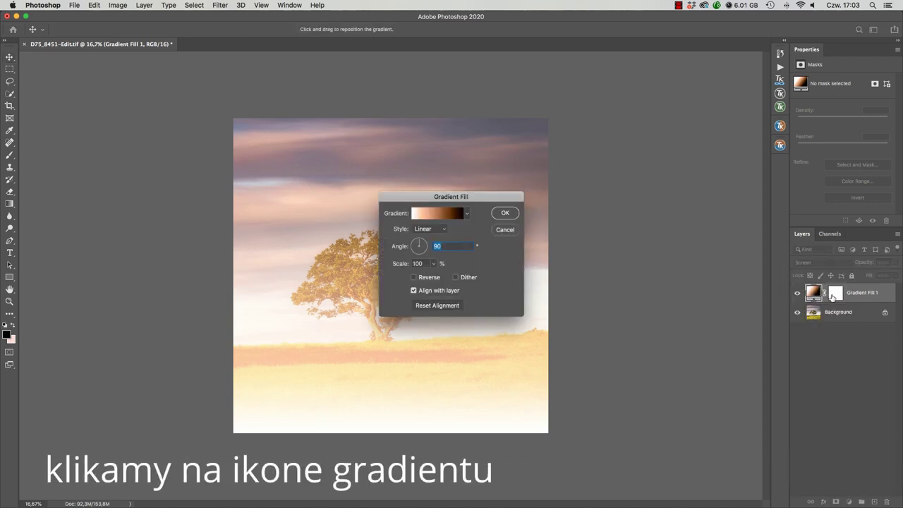
mouse_move(482, 197)
mouse_down()
mouse_move(668, 209)
mouse_move(666, 202)
mouse_up()
drag(611, 245, 613, 252)
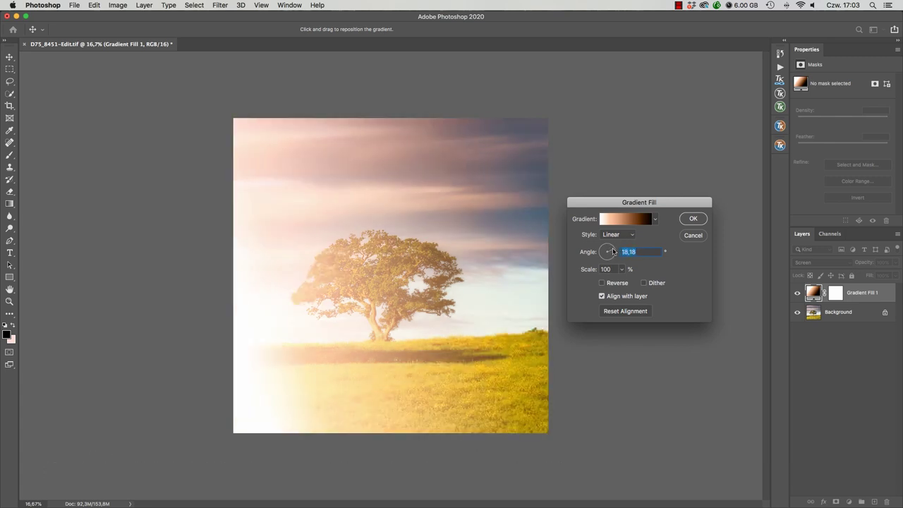
mouse_move(373, 247)
mouse_down()
mouse_move(353, 308)
mouse_move(242, 352)
mouse_move(208, 355)
mouse_up()
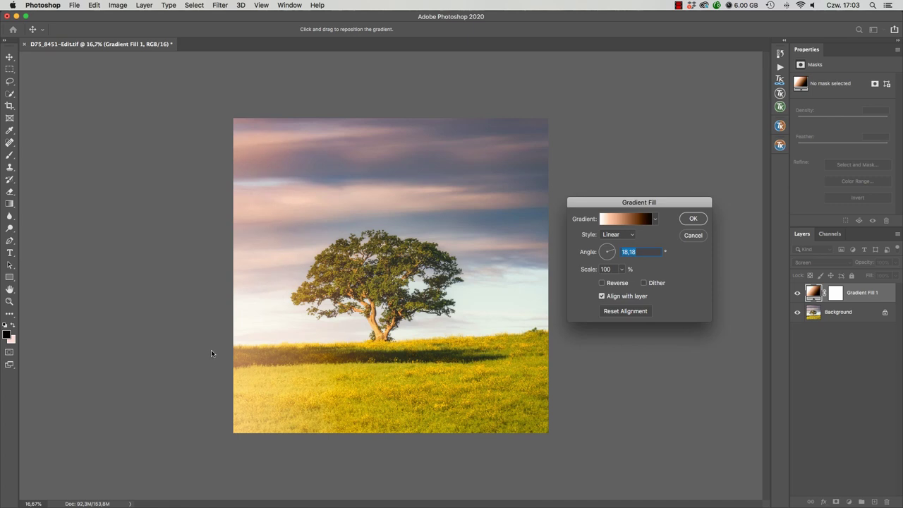
click(693, 219)
click(796, 294)
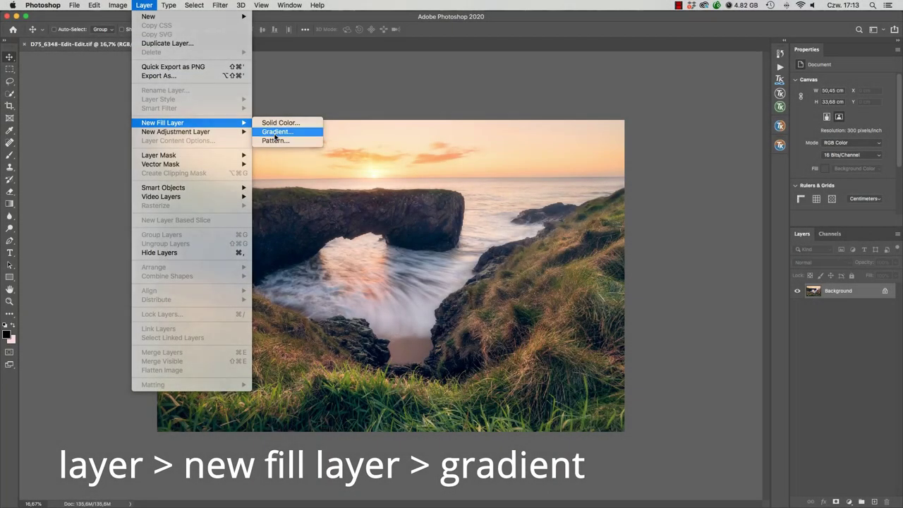
Add a Gradient Fill 1 layer over the coastal arch photo with the default name
click(273, 134)
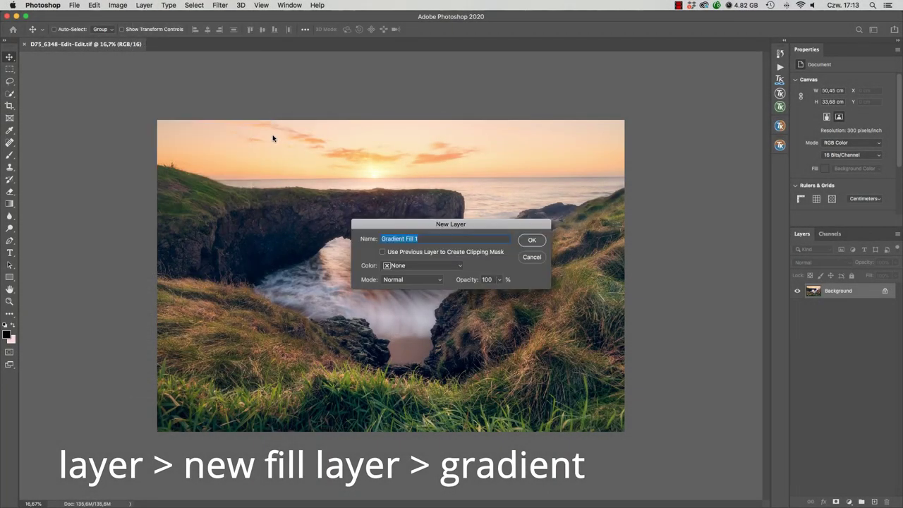
click(531, 240)
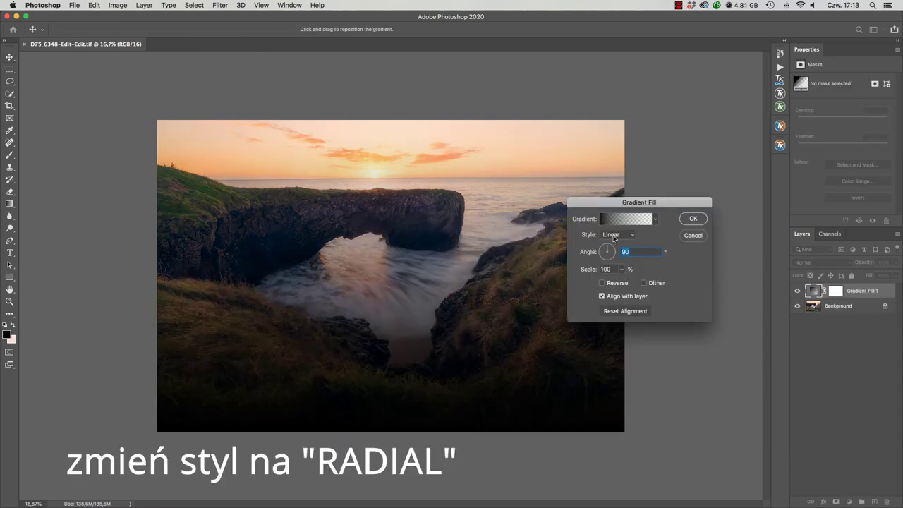
click(613, 235)
Set the gradient style to Radial, remove its transparency, and make the starting stop white
click(612, 242)
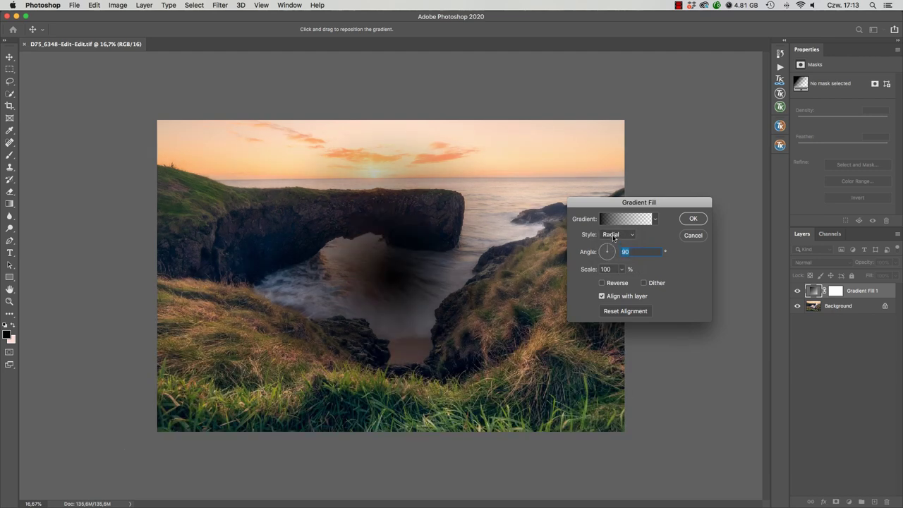
click(616, 220)
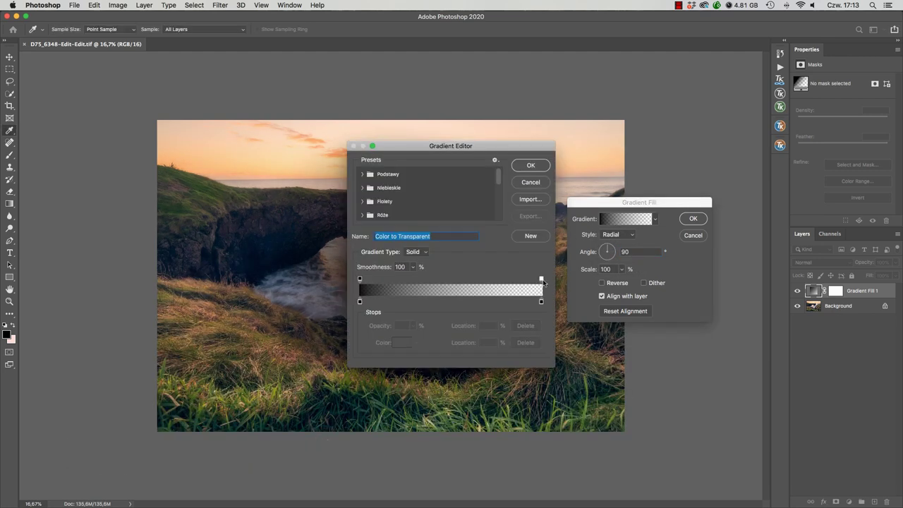
drag(541, 278, 548, 273)
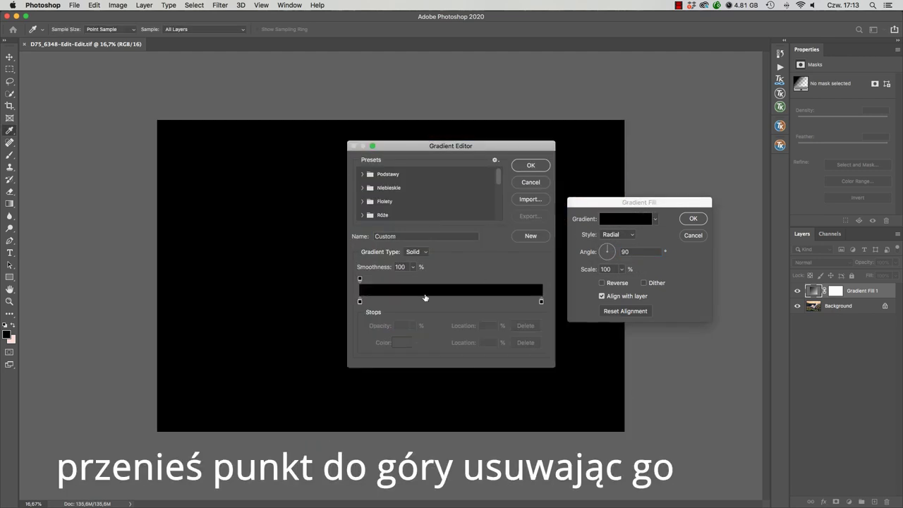
click(360, 301)
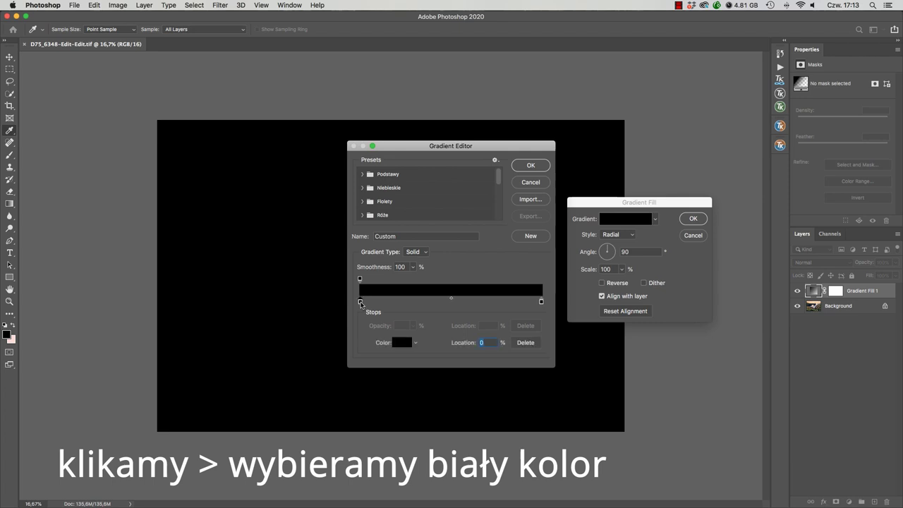
double_click(360, 301)
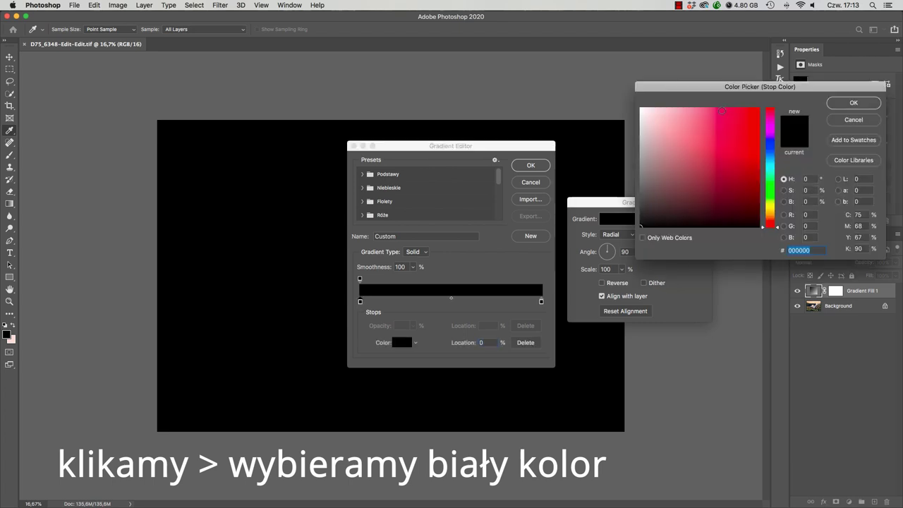
click(640, 108)
click(836, 102)
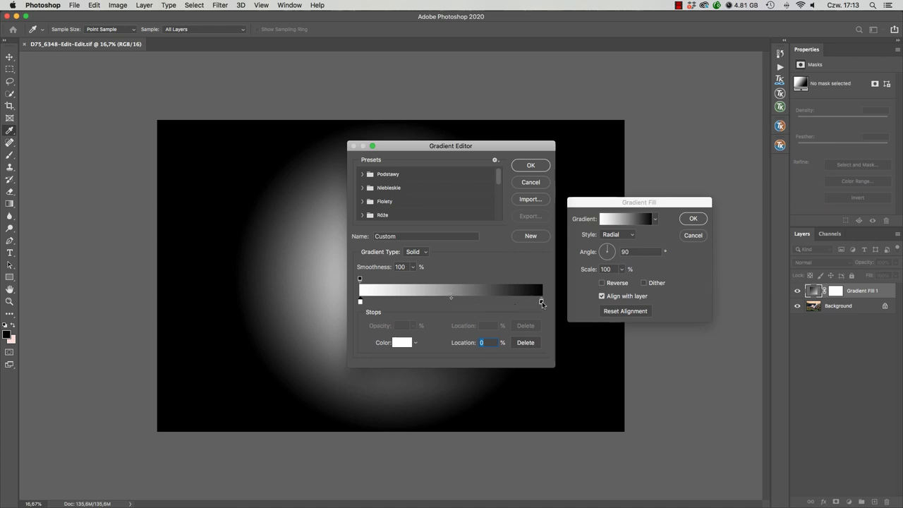
Add a dark brown #462d0c colour stop at 76%
click(498, 301)
double_click(497, 301)
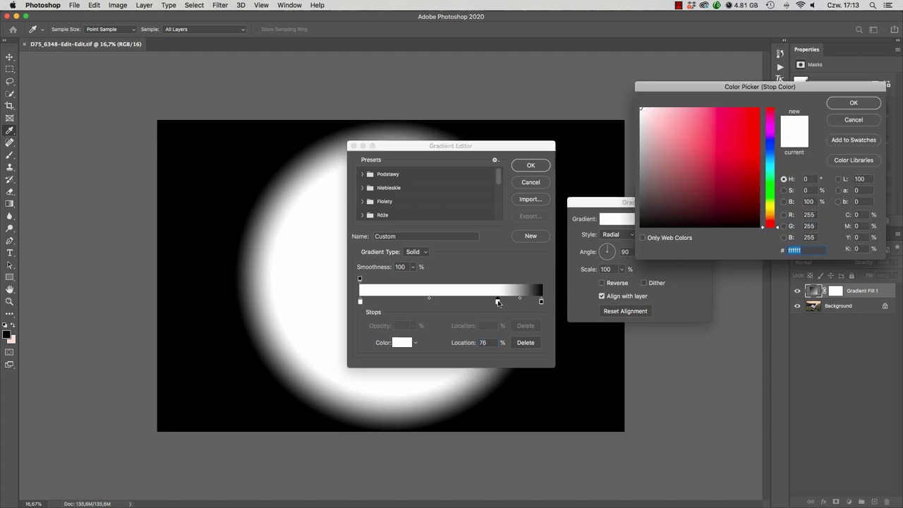
drag(769, 212, 768, 216)
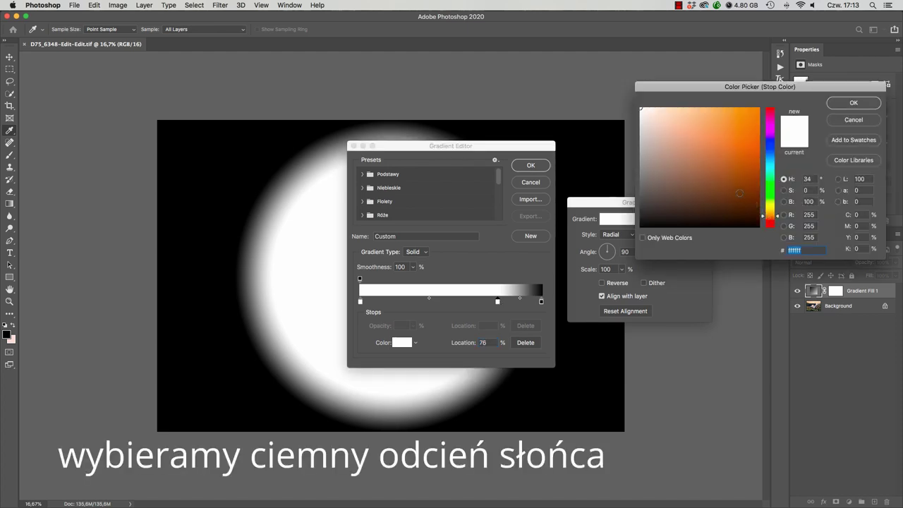
click(738, 194)
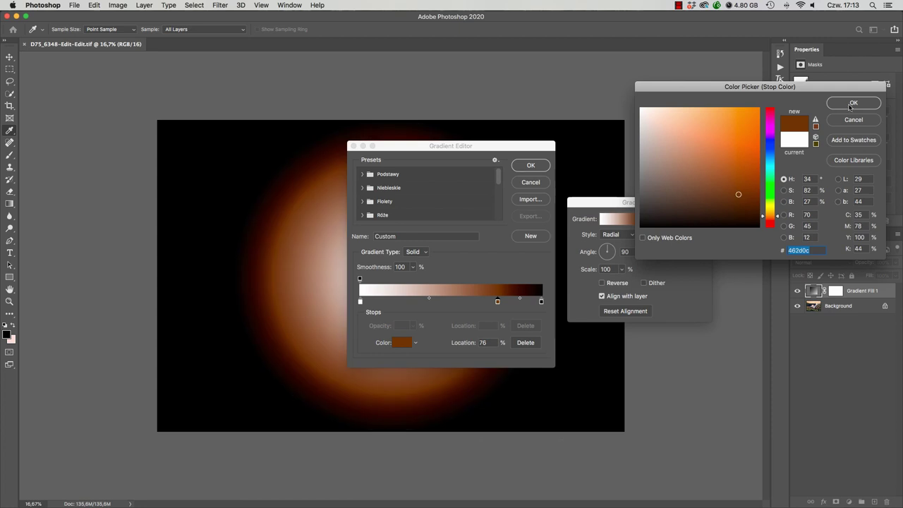
click(852, 105)
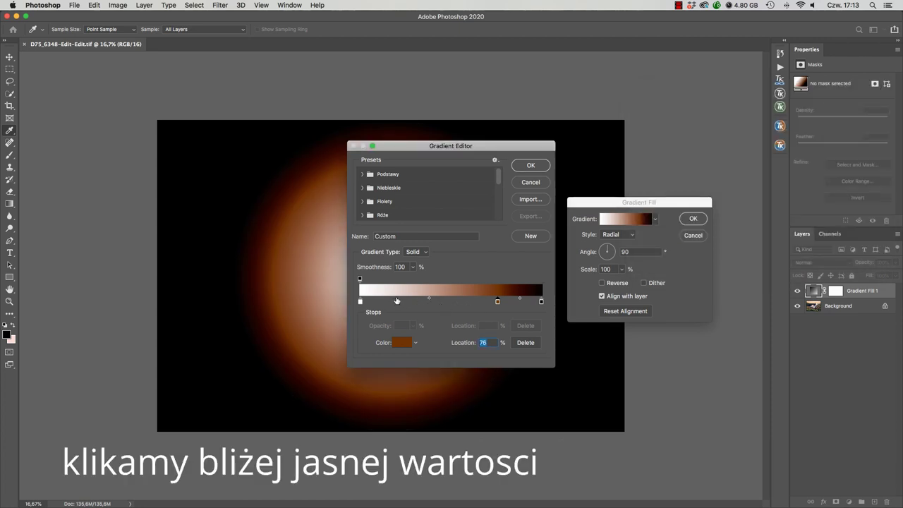
Add a light peach #decab1 colour stop at 20% and accept the gradient
click(396, 301)
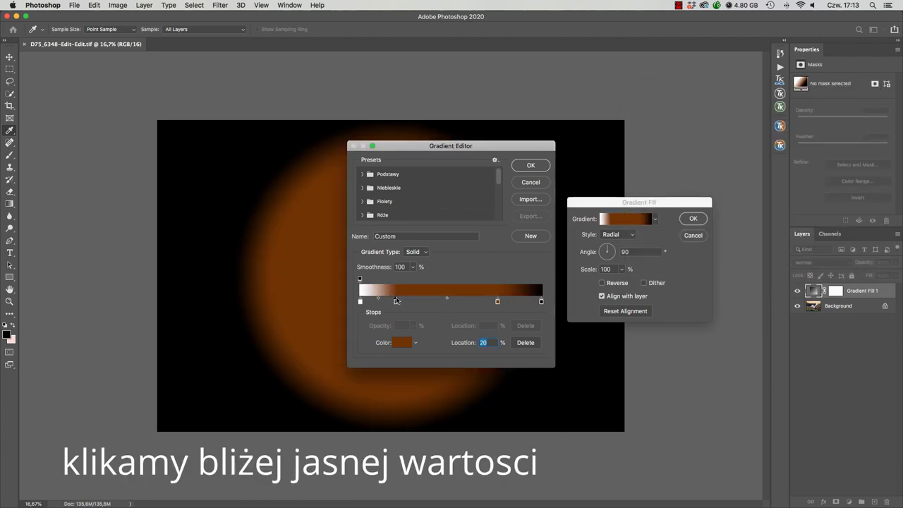
double_click(397, 302)
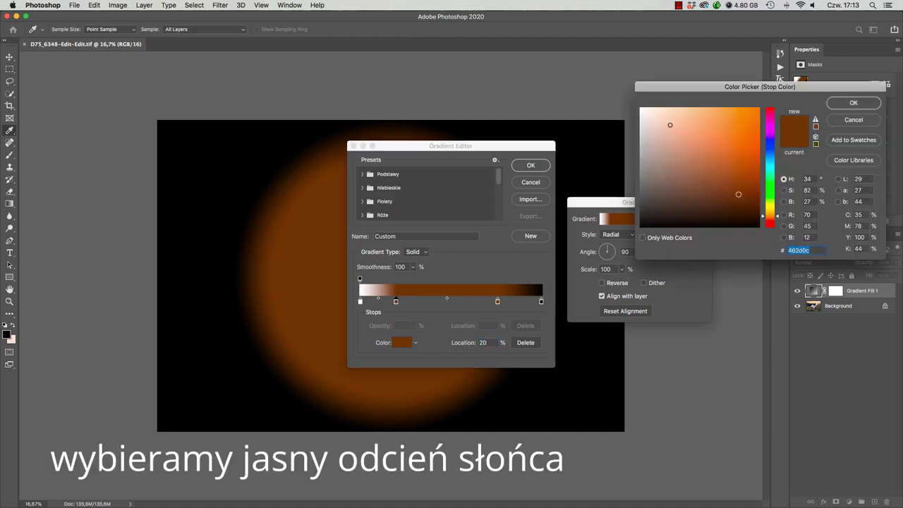
click(668, 124)
click(663, 122)
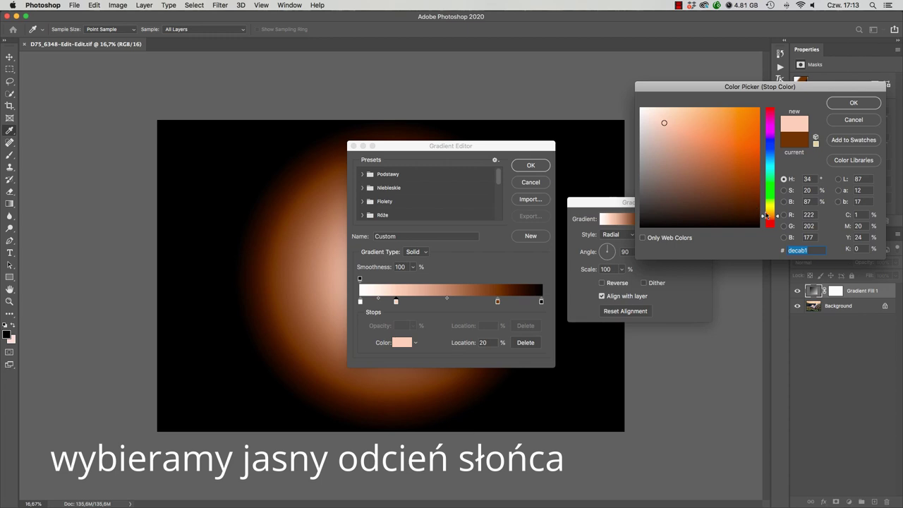
click(862, 105)
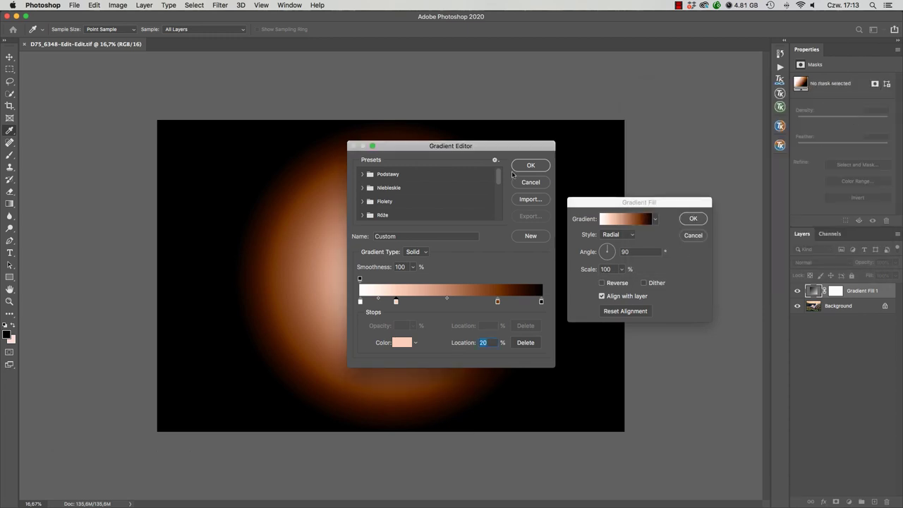
click(537, 170)
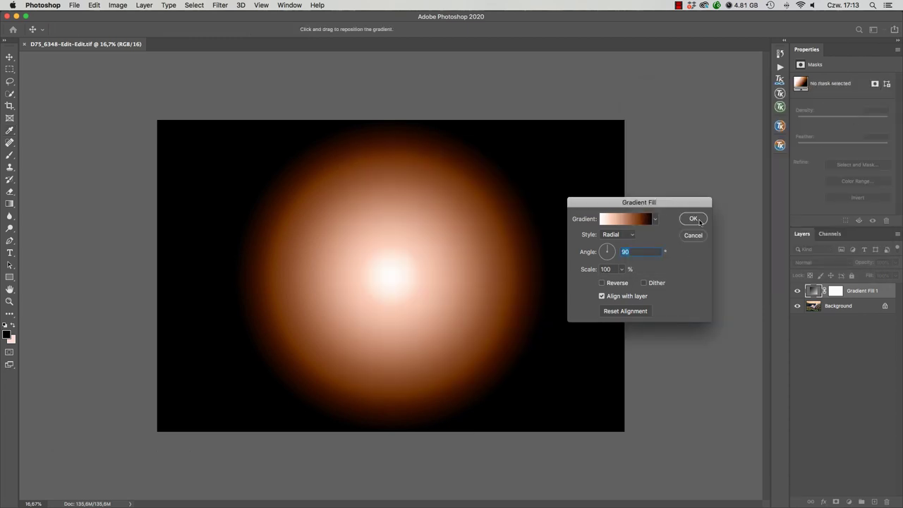
Apply the gradient fill and set the glow layer to Screen blend mode
click(695, 220)
click(802, 263)
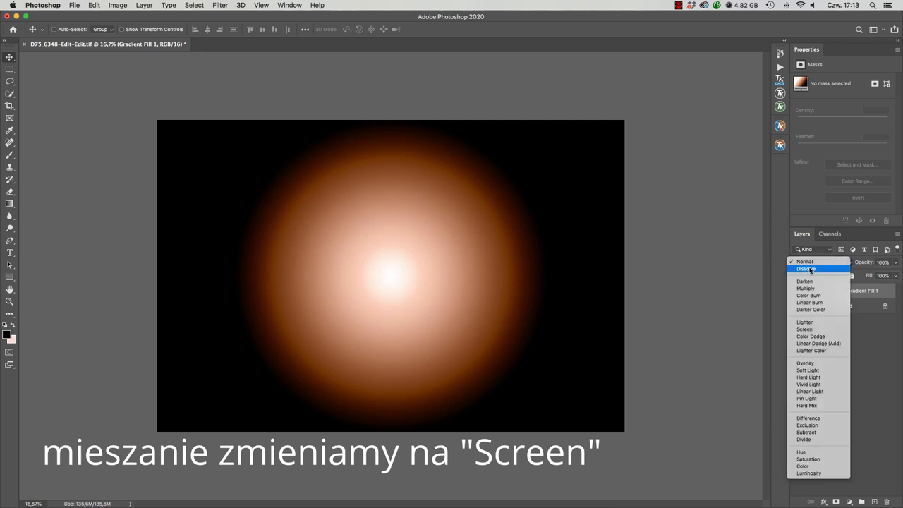
click(812, 330)
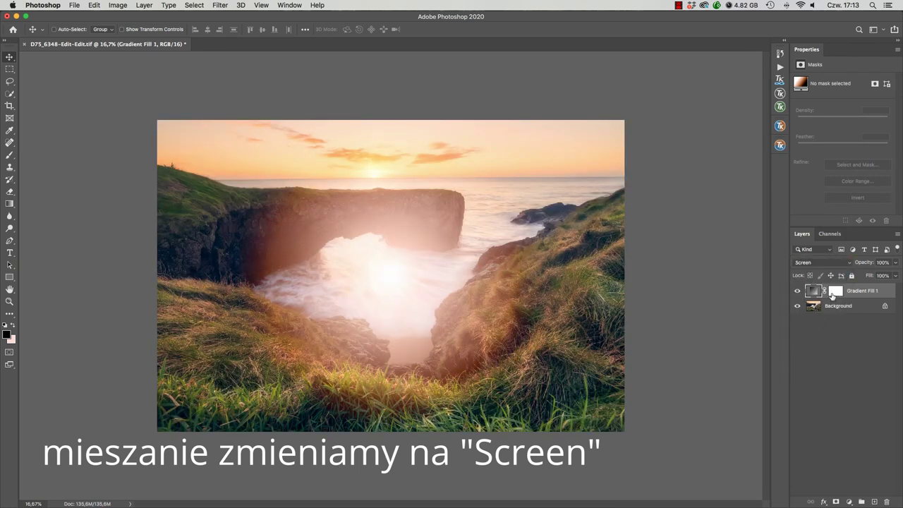
Move the radial glow's centre onto the sun near the horizon and set its scale to 67%
double_click(813, 292)
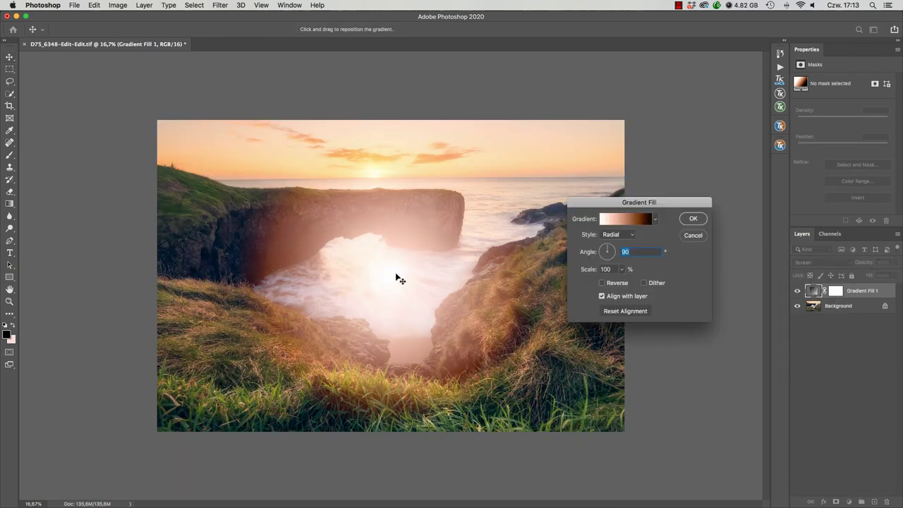
drag(397, 276, 370, 173)
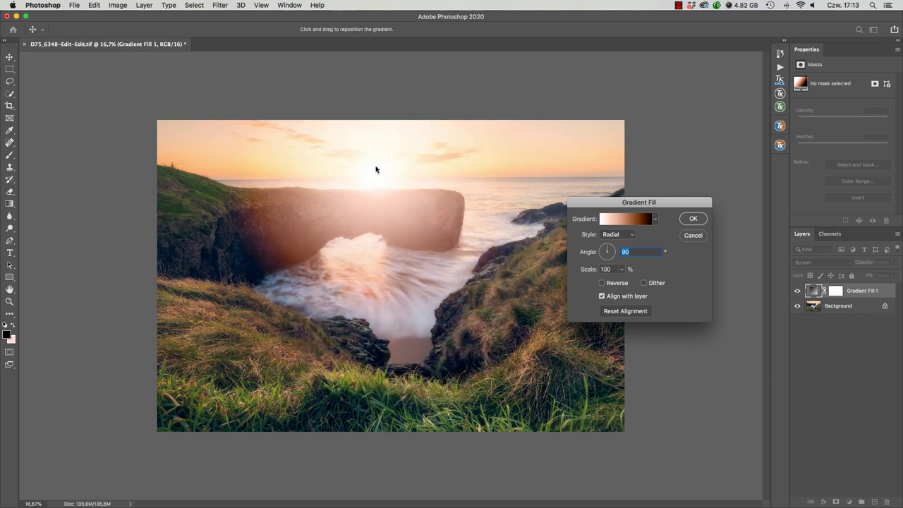
click(622, 271)
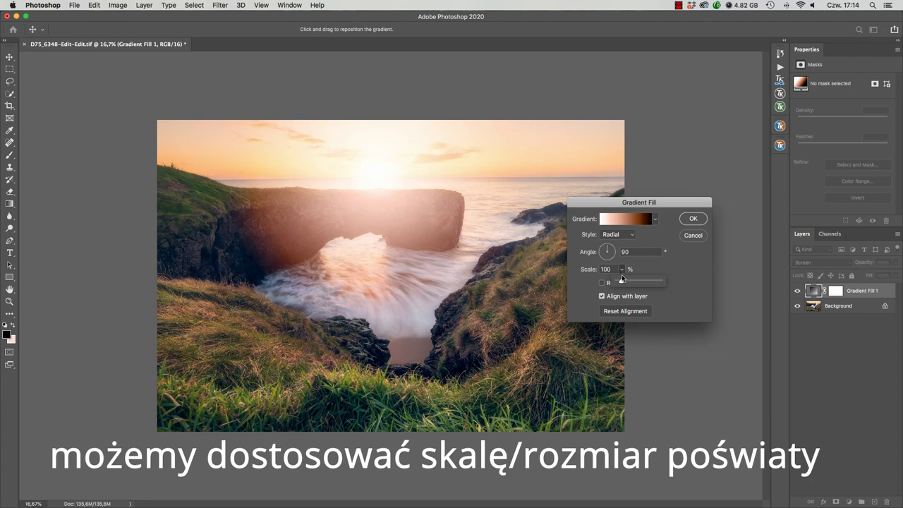
mouse_move(622, 278)
mouse_down()
mouse_move(649, 285)
mouse_move(624, 283)
mouse_up()
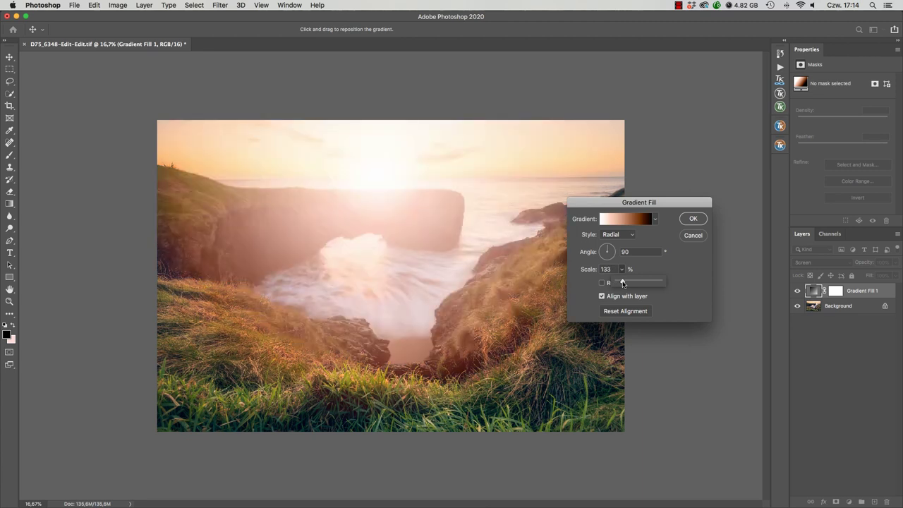
drag(622, 283, 620, 282)
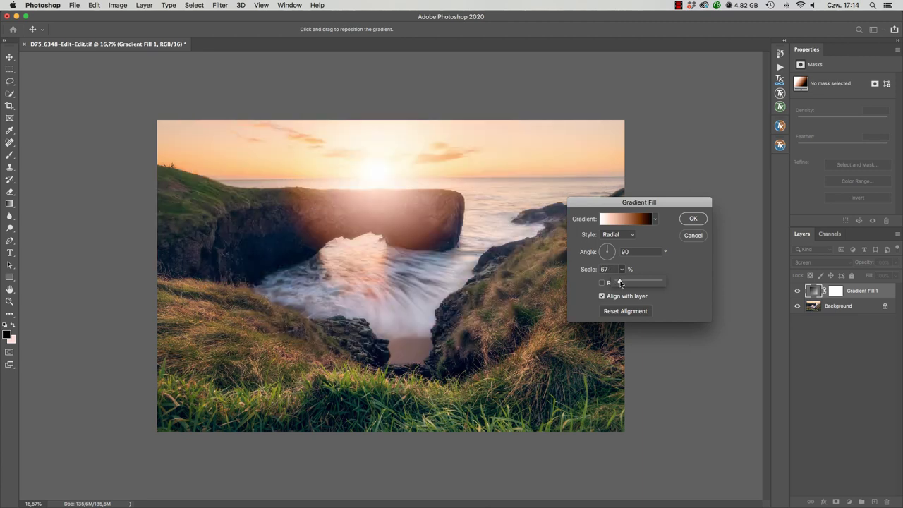
click(693, 219)
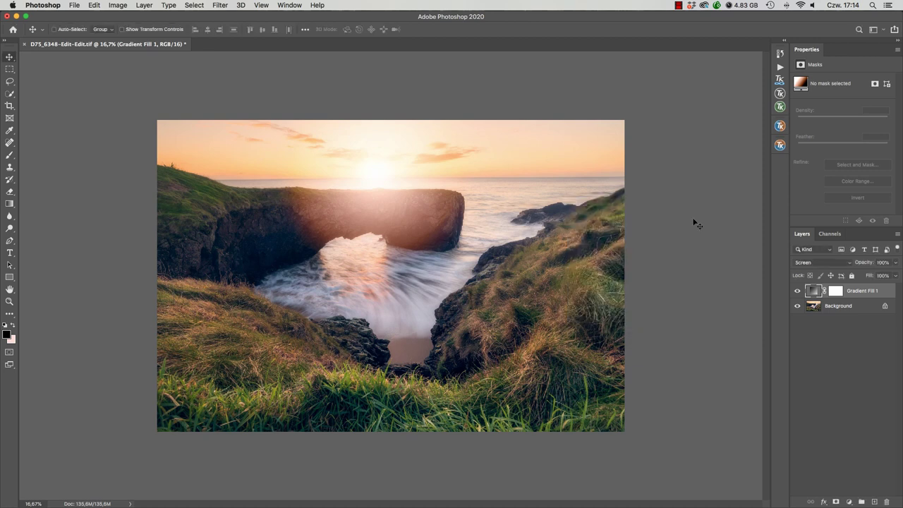
Test the glow's opacity, raise its gradient scale, then hide Gradient Fill 1 to compare
click(896, 262)
mouse_move(894, 275)
mouse_down()
mouse_move(885, 276)
mouse_move(896, 275)
mouse_up()
double_click(813, 291)
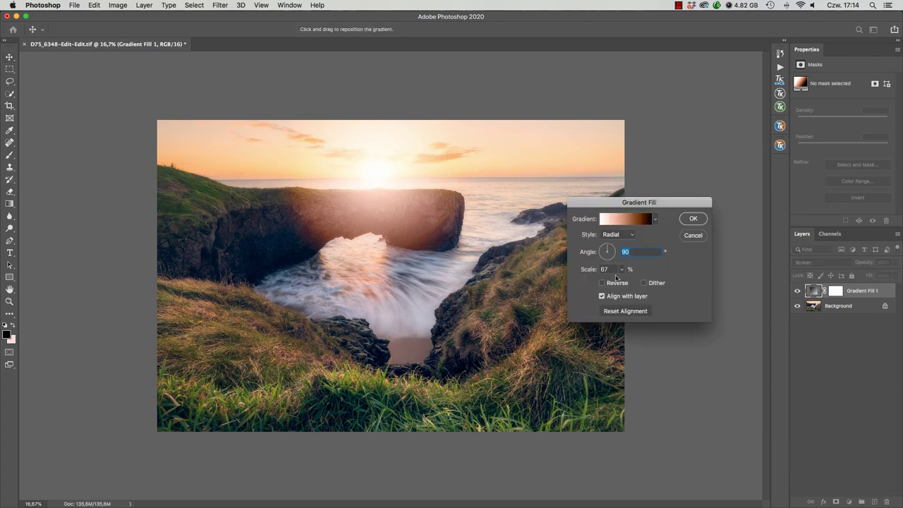
click(621, 270)
drag(623, 284, 634, 282)
click(692, 219)
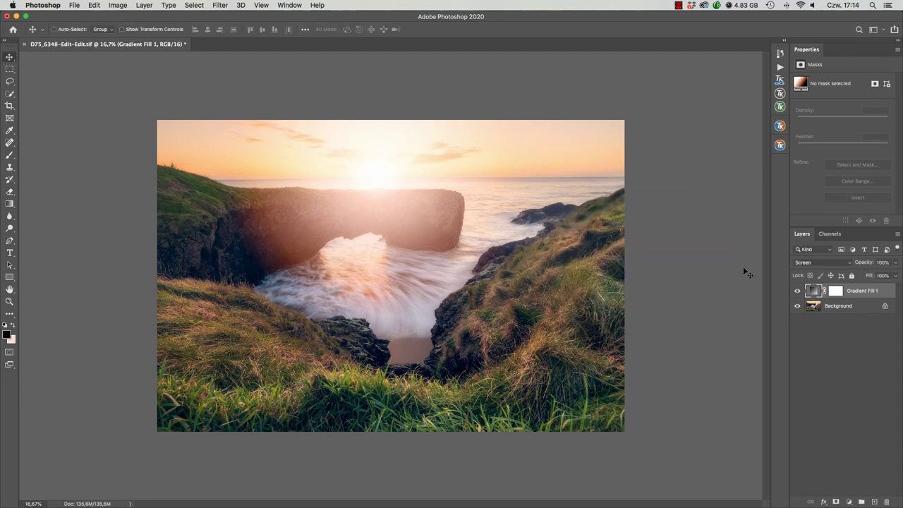
click(798, 290)
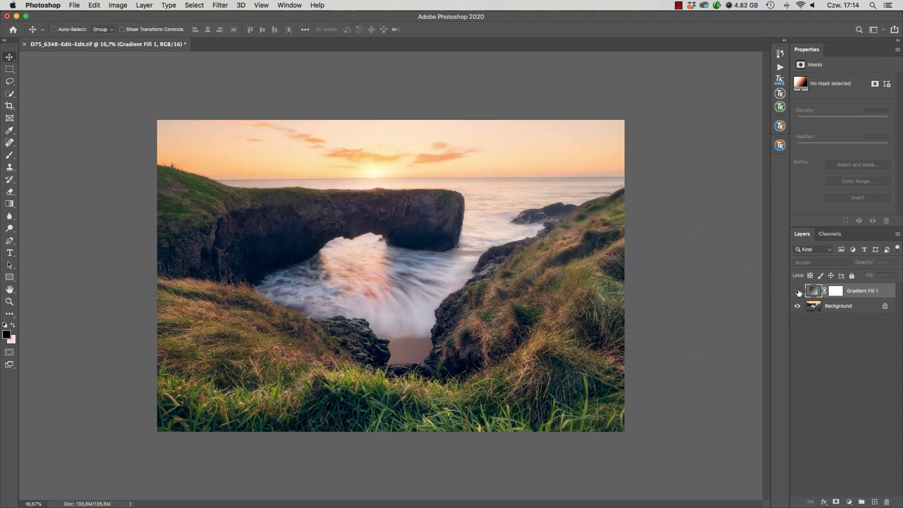
Turn the Gradient Fill 1 sun glow layer's visibility back on
click(798, 291)
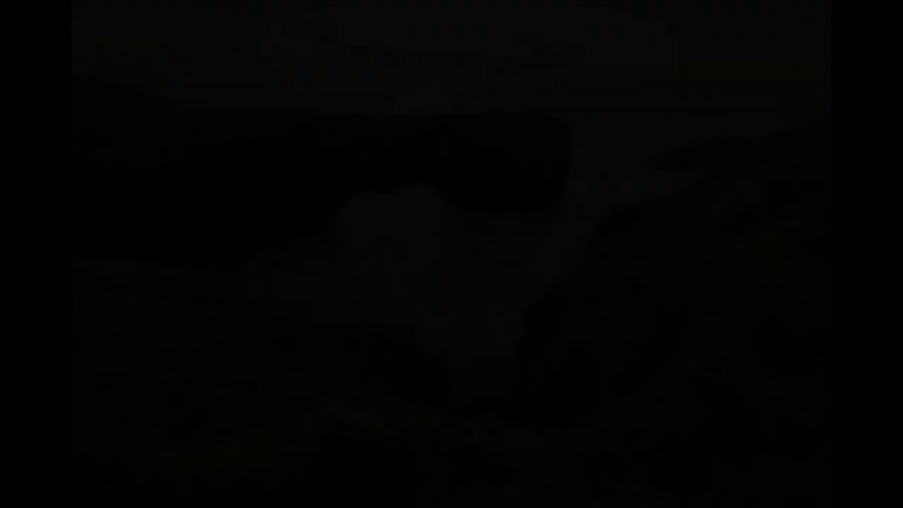